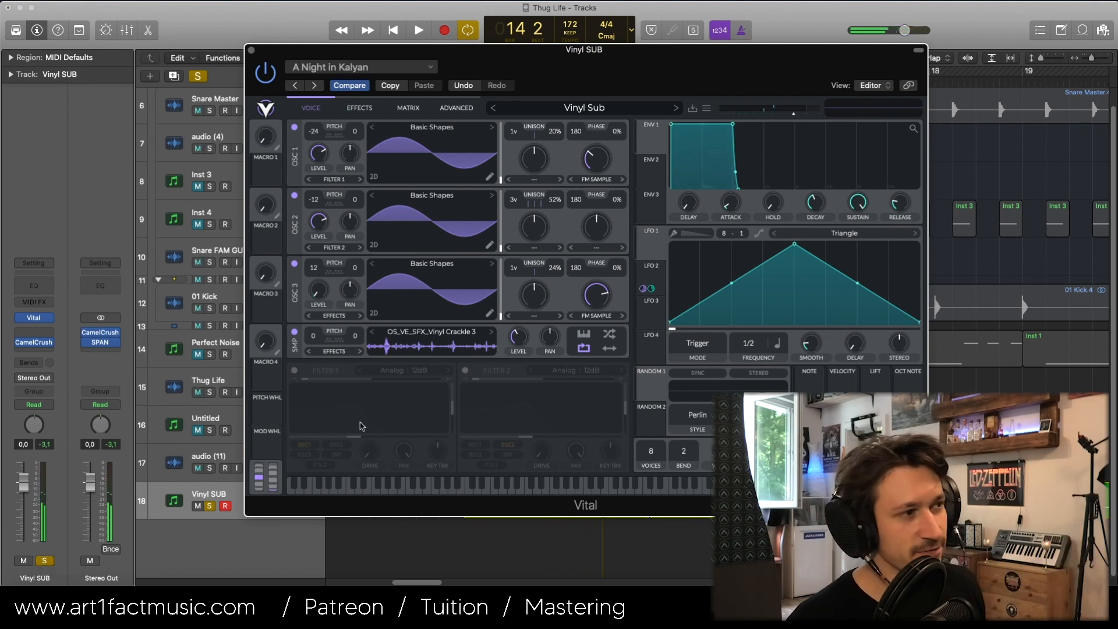
- Solo the audio (11) and Vinyl SUB tracks together and close the Vinyl SUB synth window
{"action": "left_click", "coordinate": [210, 506]}
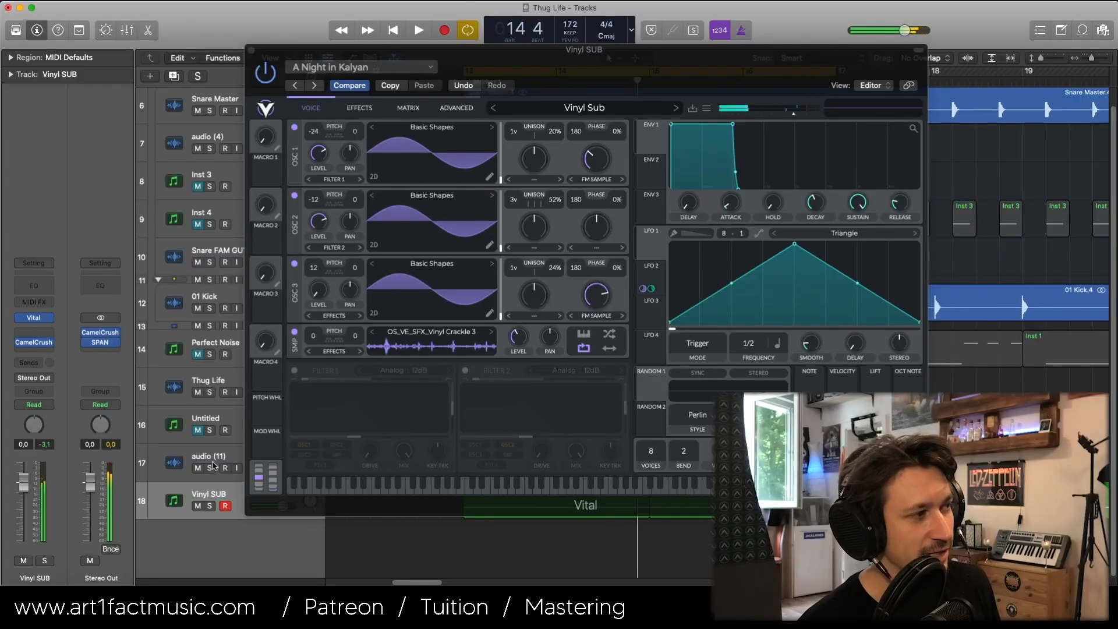
{"action": "left_click", "coordinate": [210, 467]}
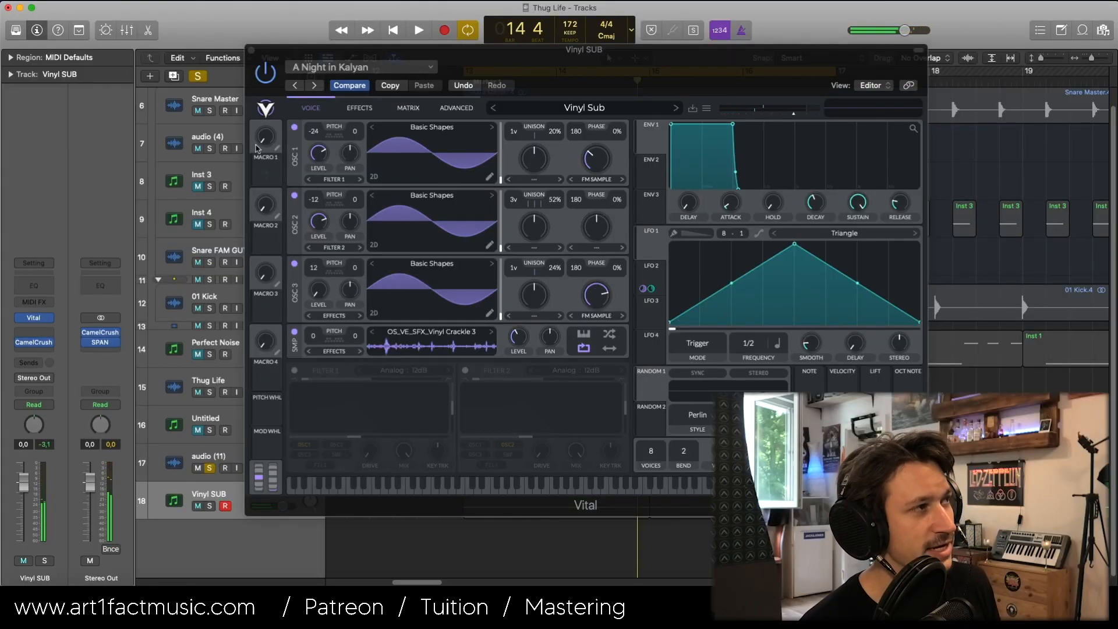
{"action": "left_click", "coordinate": [252, 50]}
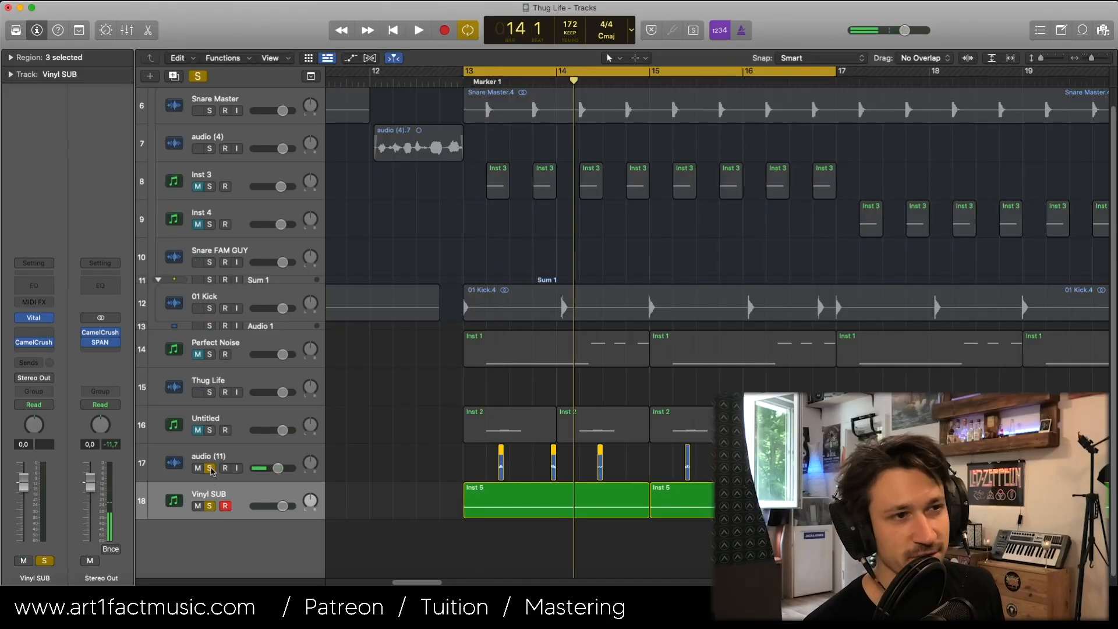
- Move the first audio (11) region slightly earlier, to about beat 2 of bar 13, and play it against the sub
{"action": "key", "text": "space"}
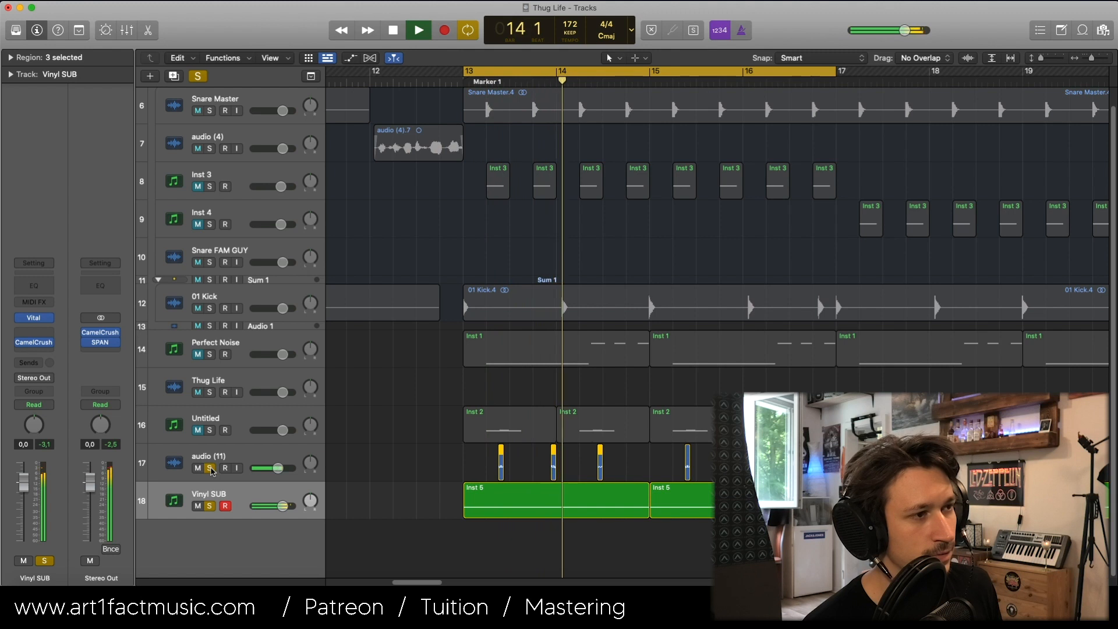
{"action": "key", "text": "space"}
{"action": "key", "text": "space"}
{"action": "left_click", "coordinate": [561, 467]}
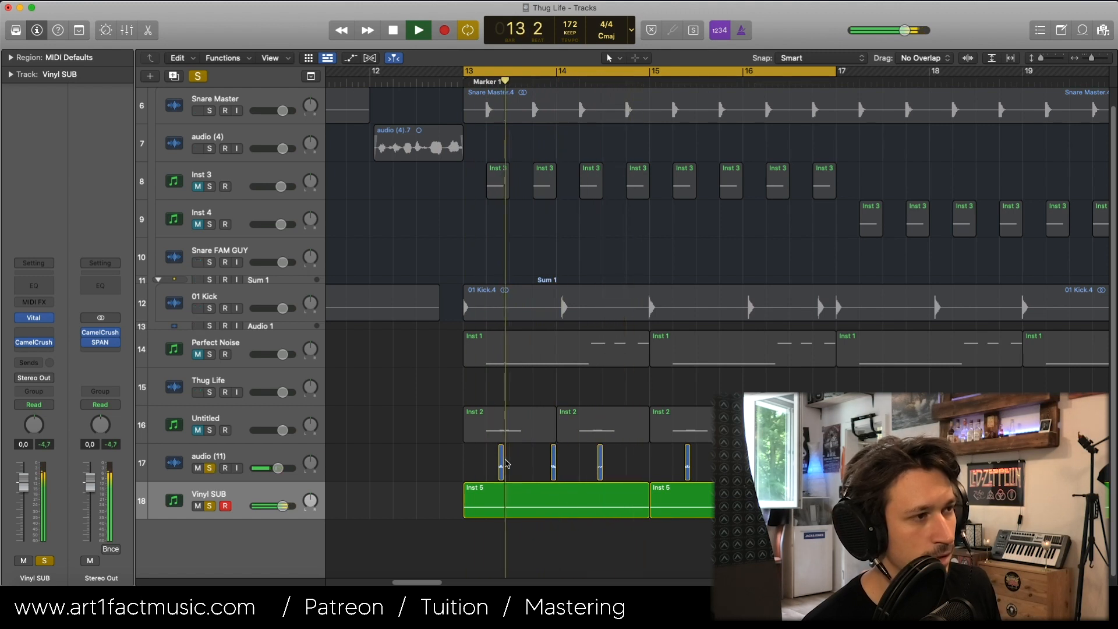
{"action": "key", "text": "space"}
{"action": "mouse_move", "coordinate": [501, 456]}
{"action": "left_mouse_down"}
{"action": "mouse_move", "coordinate": [483, 455]}
{"action": "mouse_move", "coordinate": [493, 458]}
{"action": "left_mouse_up"}
{"action": "key", "text": "space"}
{"action": "key", "text": "space"}
{"action": "left_click", "coordinate": [492, 457]}
{"action": "key", "text": "space"}
{"action": "key", "text": "space"}
{"action": "key", "text": "space"}
{"action": "key", "text": "space"}
{"action": "key", "text": "space"}
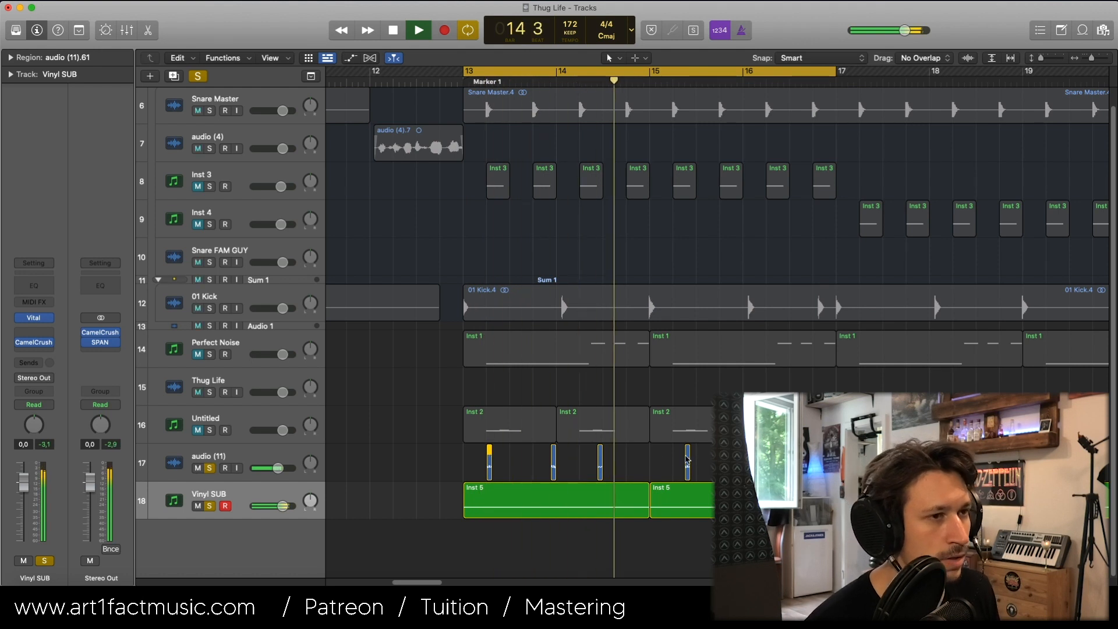
- Move the audio (11) region in bar 14 slightly later, past the middle of the bar, and check it in playback
{"action": "key", "text": "space"}
{"action": "left_click_drag", "start_coordinate": [601, 454], "coordinate": [612, 454]}
{"action": "key", "text": "space"}
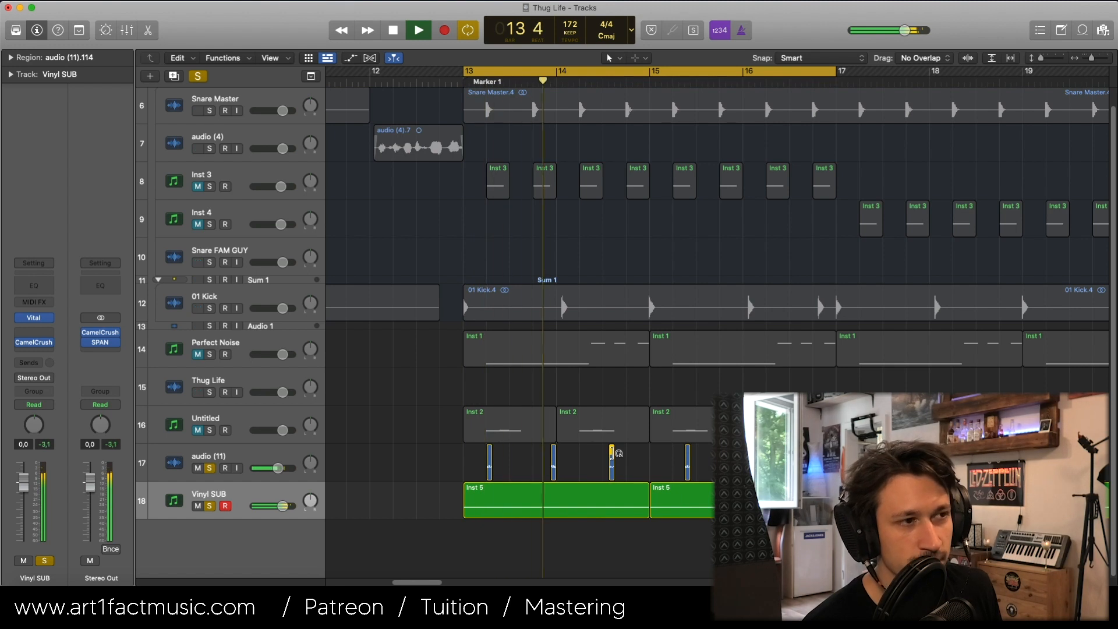
{"action": "key", "text": "space"}
{"action": "left_click_drag", "start_coordinate": [609, 456], "coordinate": [612, 456]}
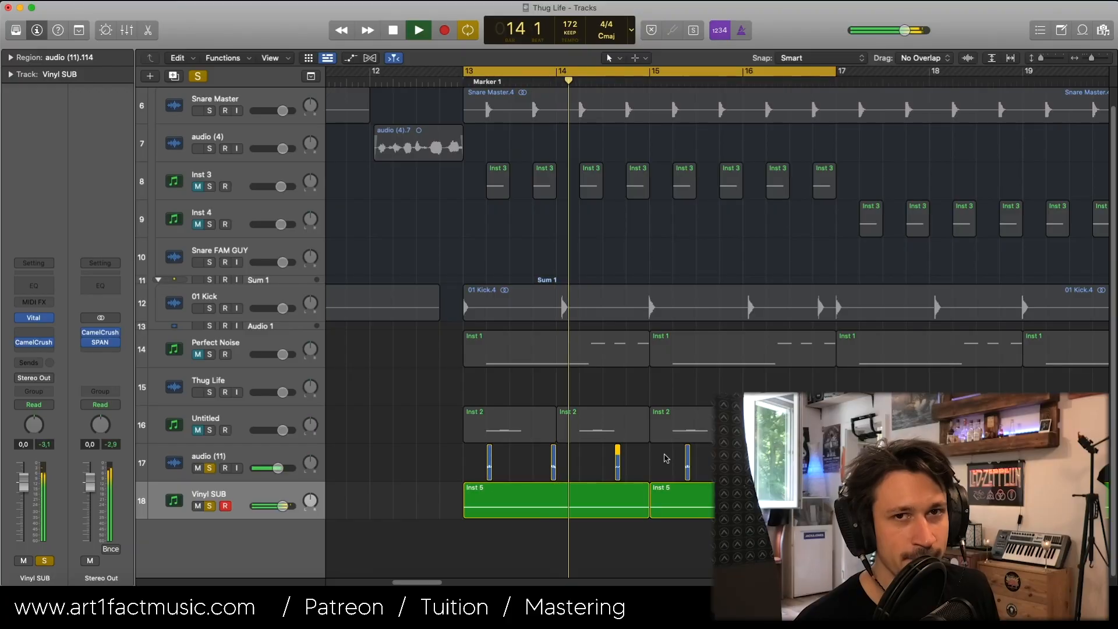
- Move the audio (11) region in bar 15 slightly earlier, to about beat 2
{"action": "left_click", "coordinate": [696, 457]}
{"action": "key", "text": "space"}
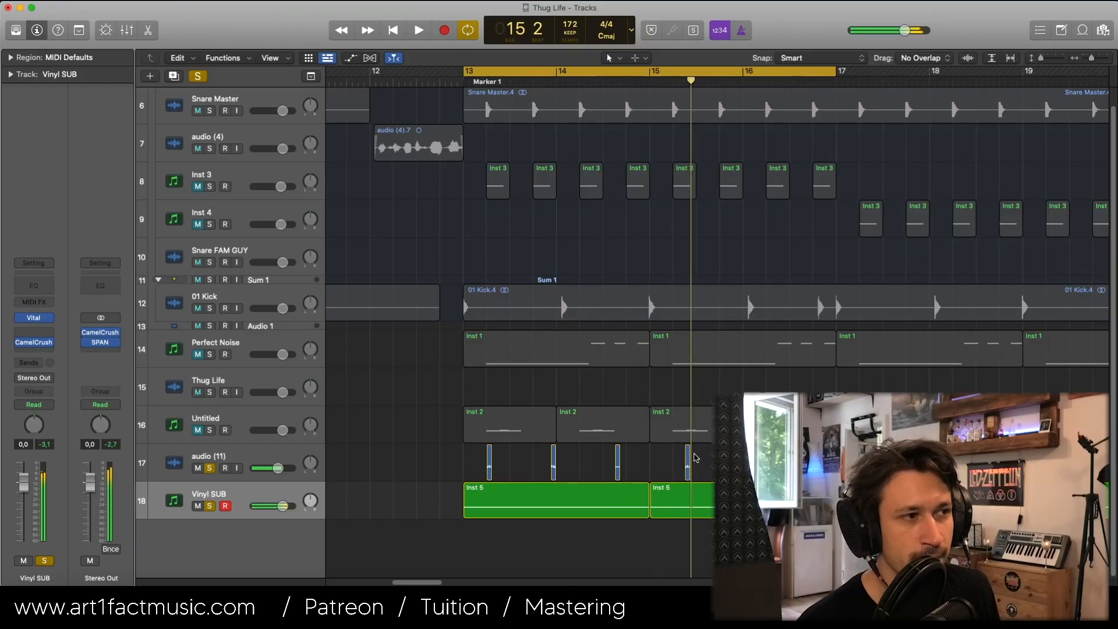
{"action": "left_click_drag", "start_coordinate": [686, 458], "coordinate": [674, 458]}
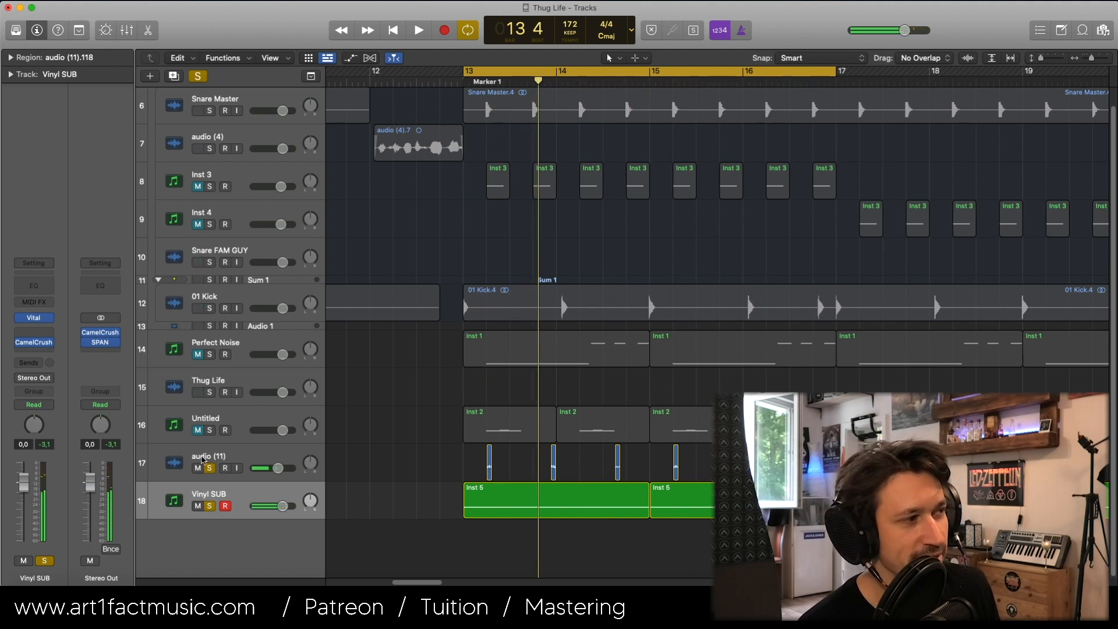
- Clear all track solos and play the loop with the drums included
{"action": "left_click", "coordinate": [209, 468], "text": "alt"}
{"action": "key", "text": "space"}
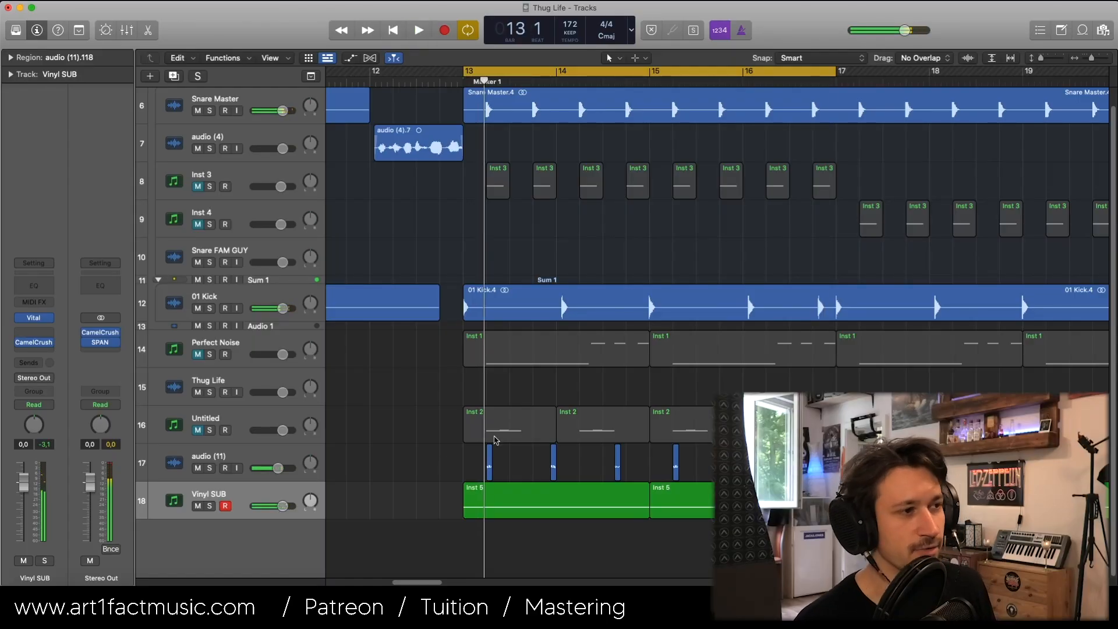
- Open the Vital synth on the Vinyl SUB track and switch off its Compressor, EQ and Distortion effects
{"action": "left_click", "coordinate": [33, 318]}
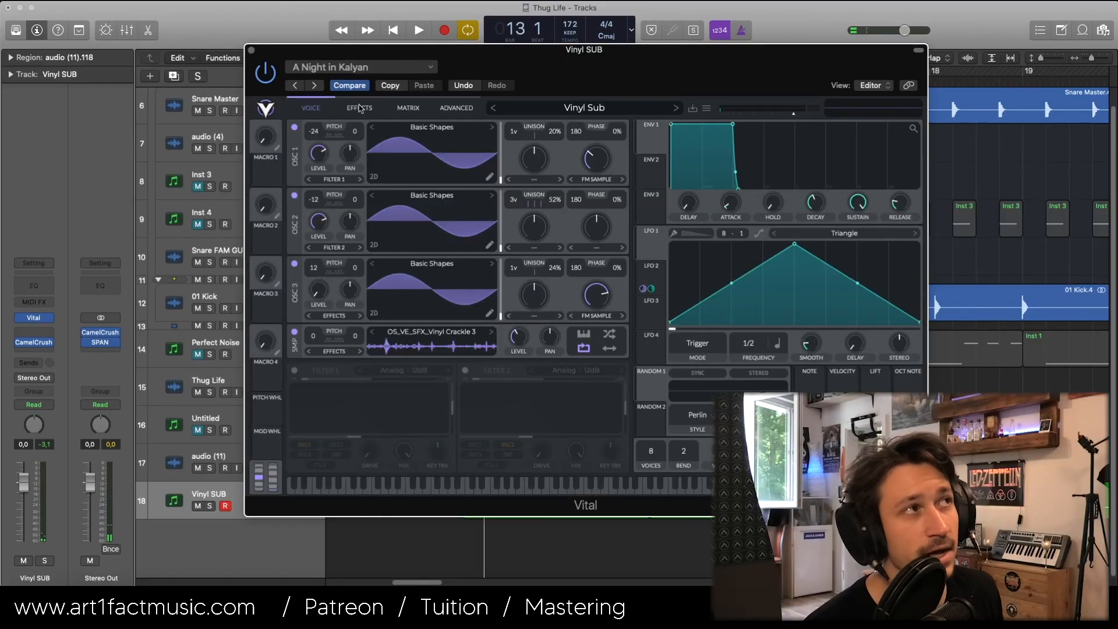
{"action": "left_click", "coordinate": [361, 108]}
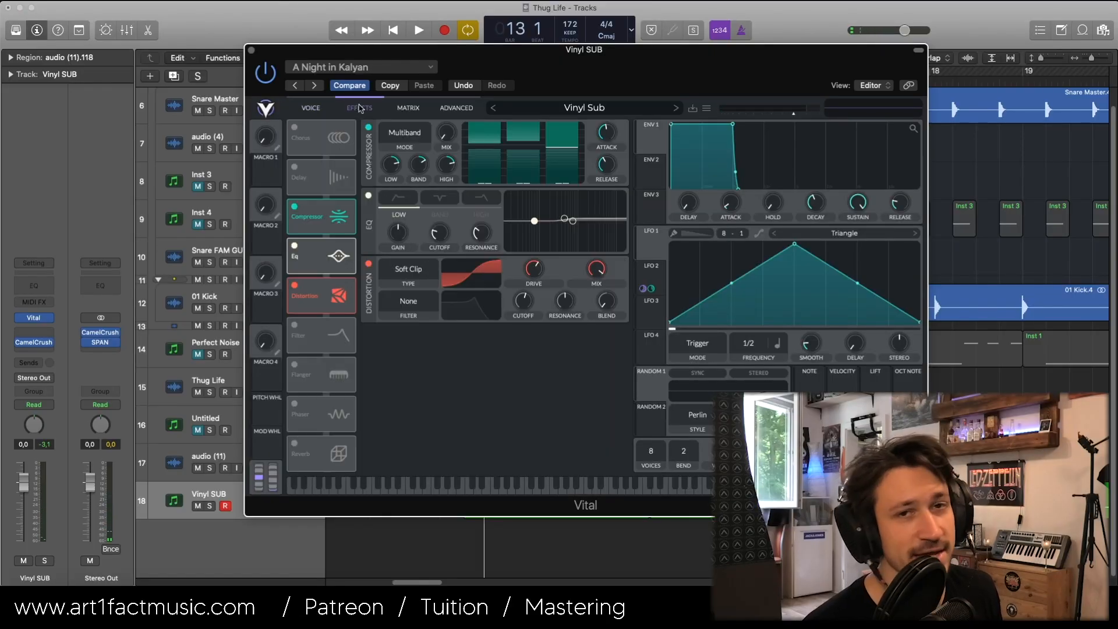
{"action": "left_click", "coordinate": [295, 208]}
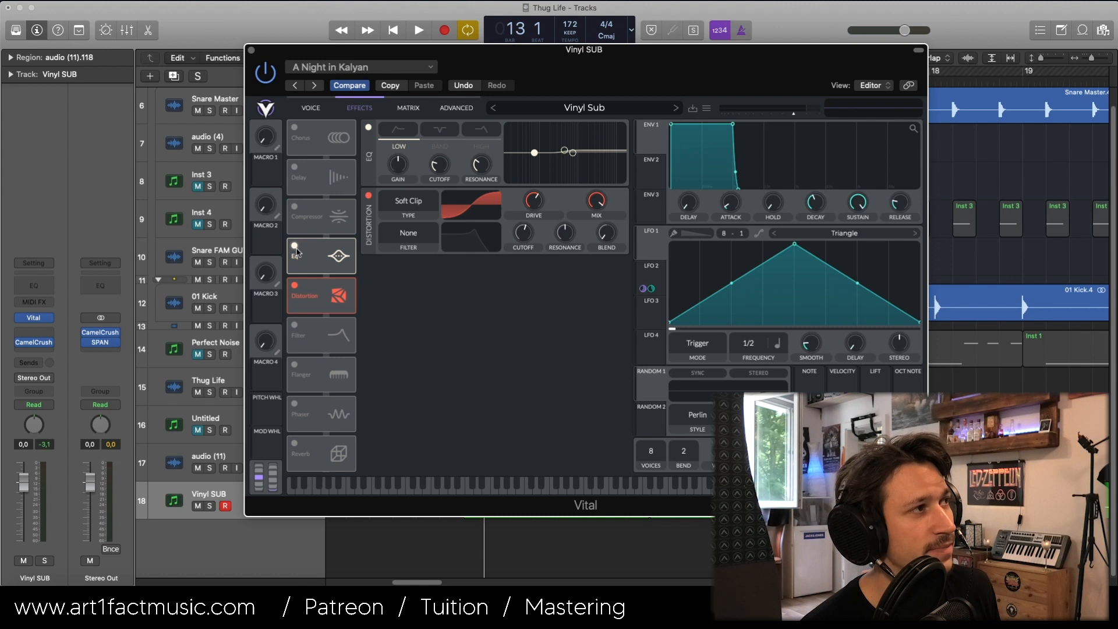
{"action": "left_click", "coordinate": [294, 245]}
{"action": "left_click", "coordinate": [295, 284]}
- Turn off Osc 3, Osc 2 and the sampler in Vital so that only Osc 1 is active
{"action": "left_click", "coordinate": [311, 110]}
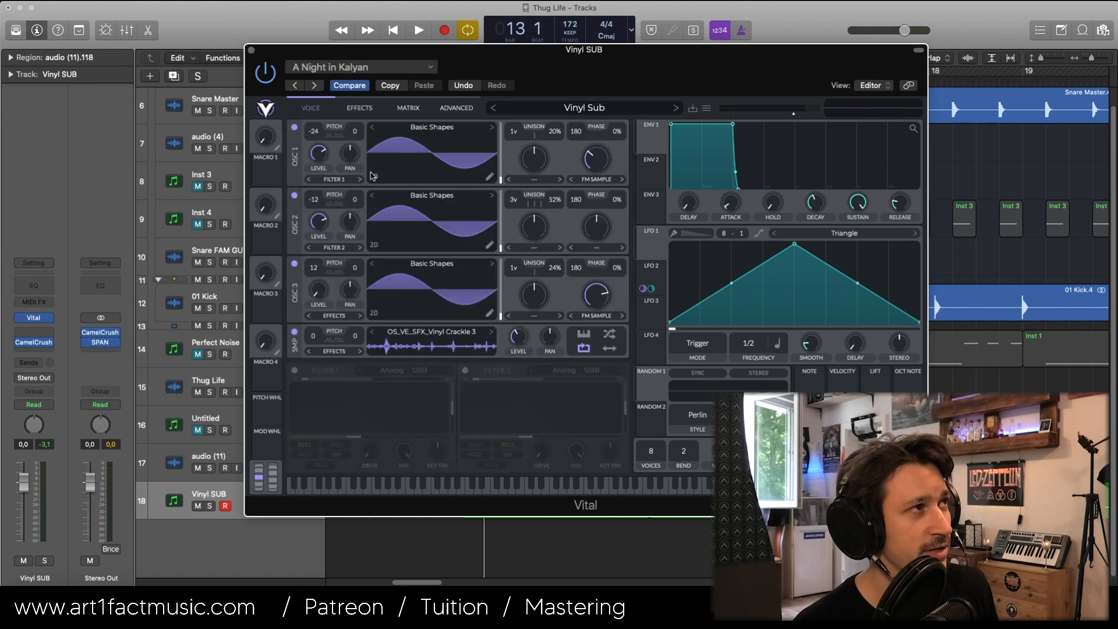
{"action": "left_click", "coordinate": [295, 263]}
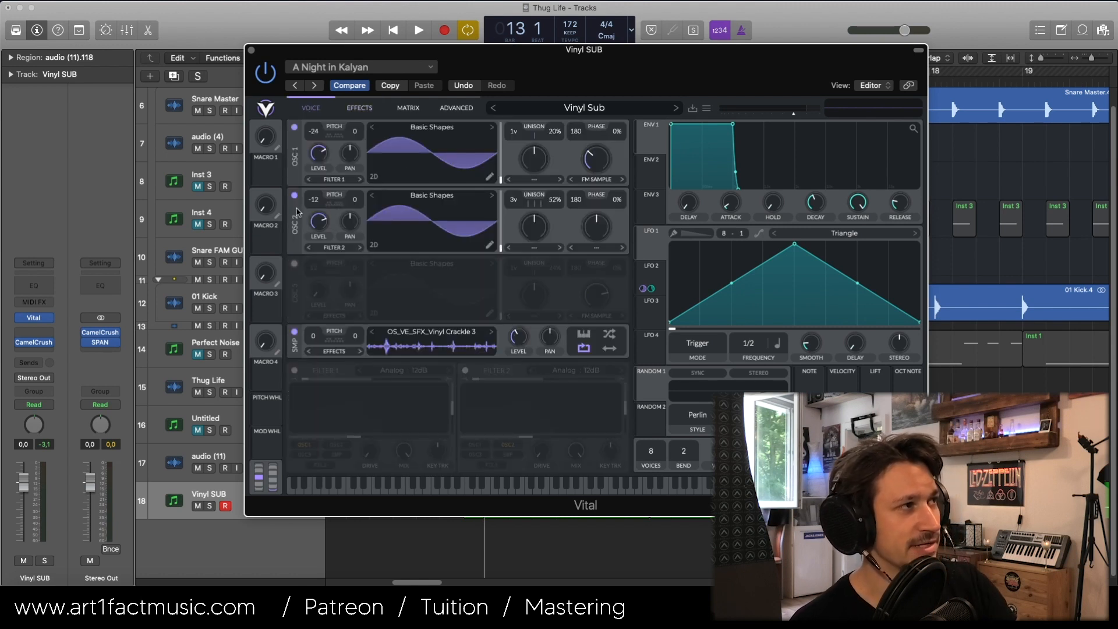
{"action": "left_click", "coordinate": [294, 197]}
{"action": "left_click", "coordinate": [295, 332]}
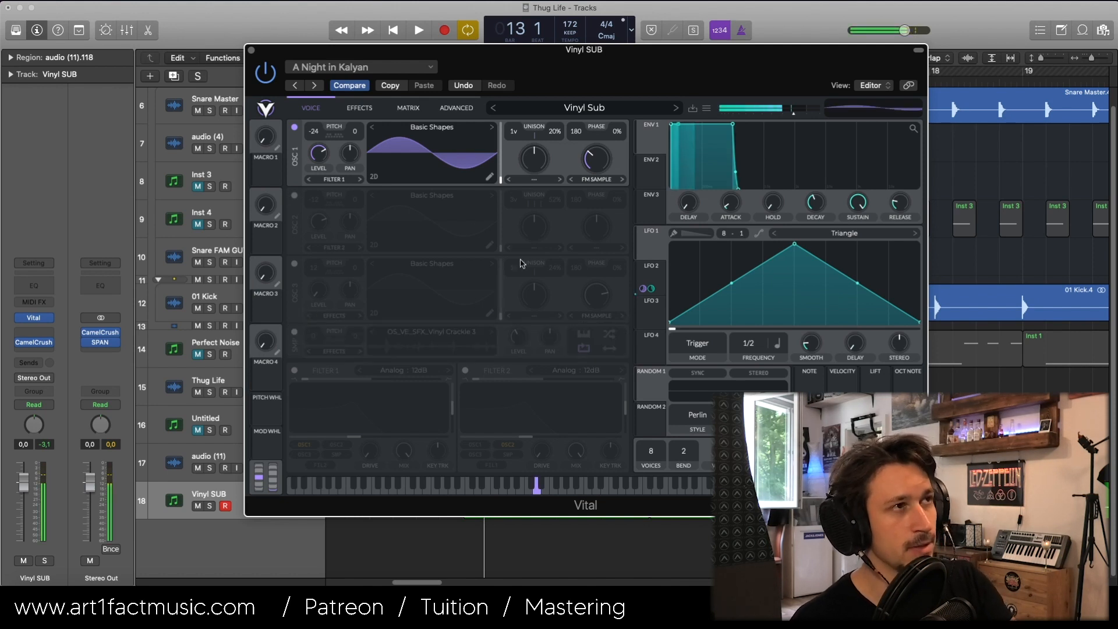
- Set Osc 1's wave morph mode to None and adjust the vinyl crackle sampler's level to about 0.19, with both sources on
{"action": "left_click", "coordinate": [591, 184]}
{"action": "left_click", "coordinate": [592, 187]}
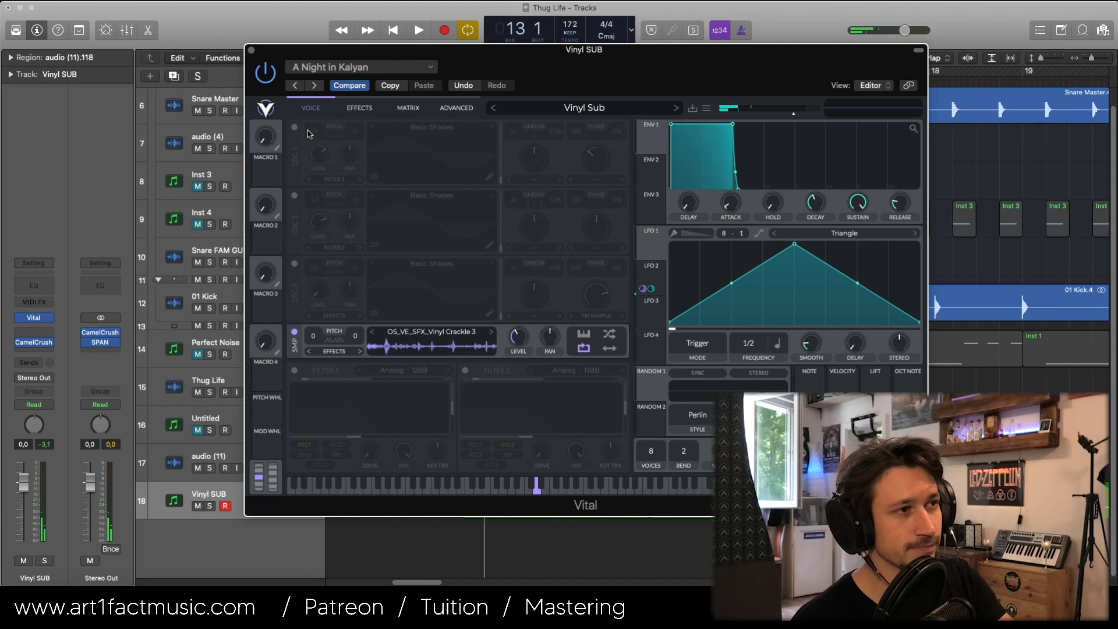
{"action": "left_click_drag", "start_coordinate": [507, 335], "coordinate": [522, 267]}
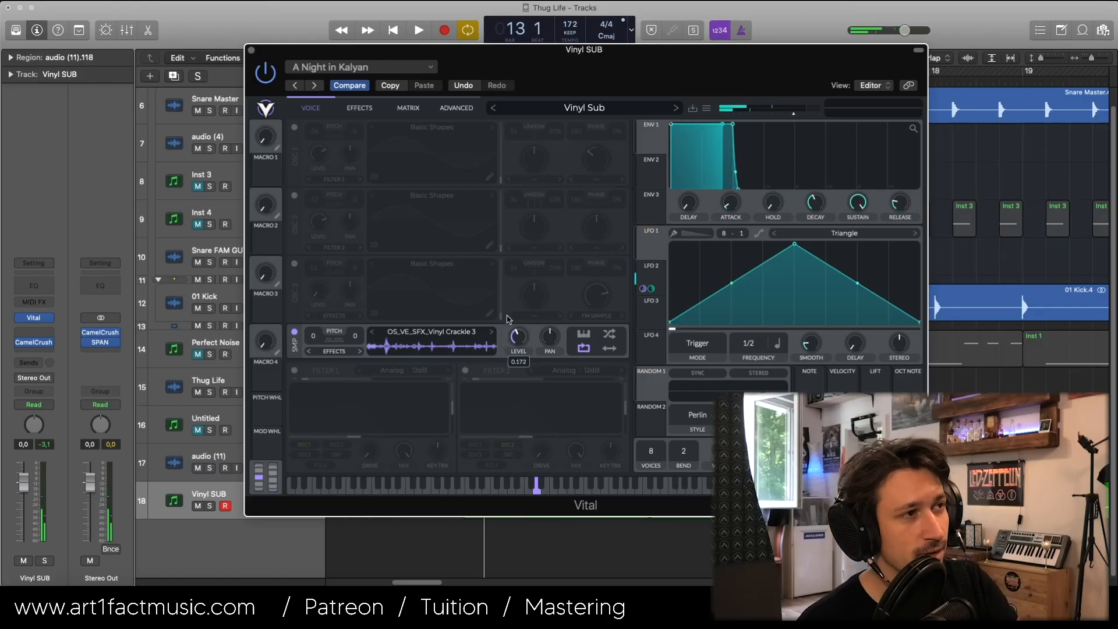
{"action": "left_click", "coordinate": [294, 128]}
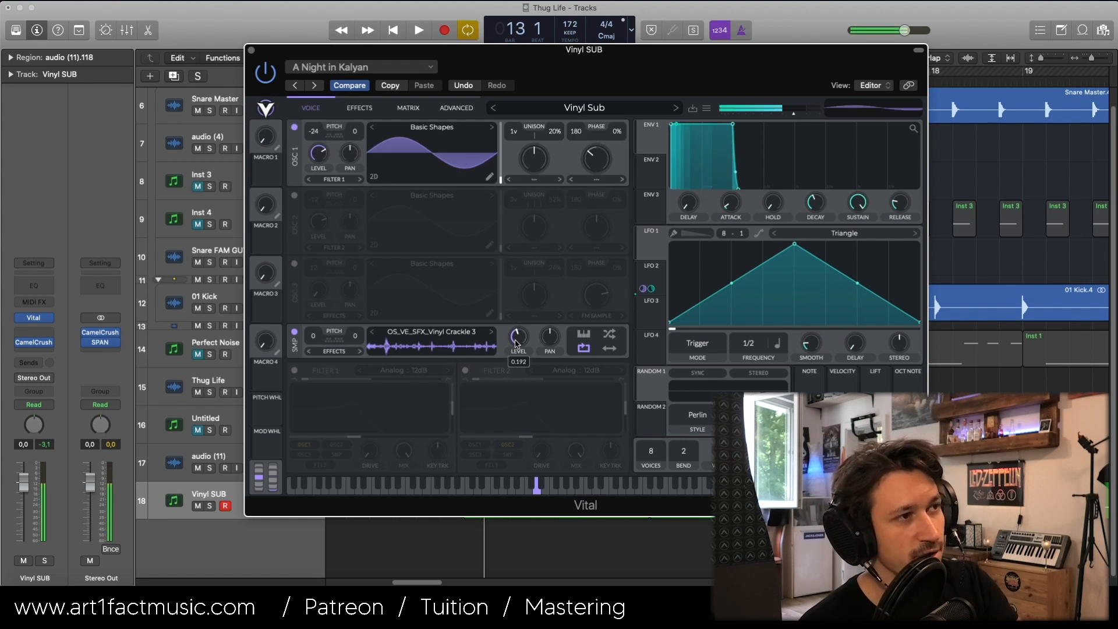
- Set Osc 1's wave morph mode to FM Sample
{"action": "left_click", "coordinate": [602, 181]}
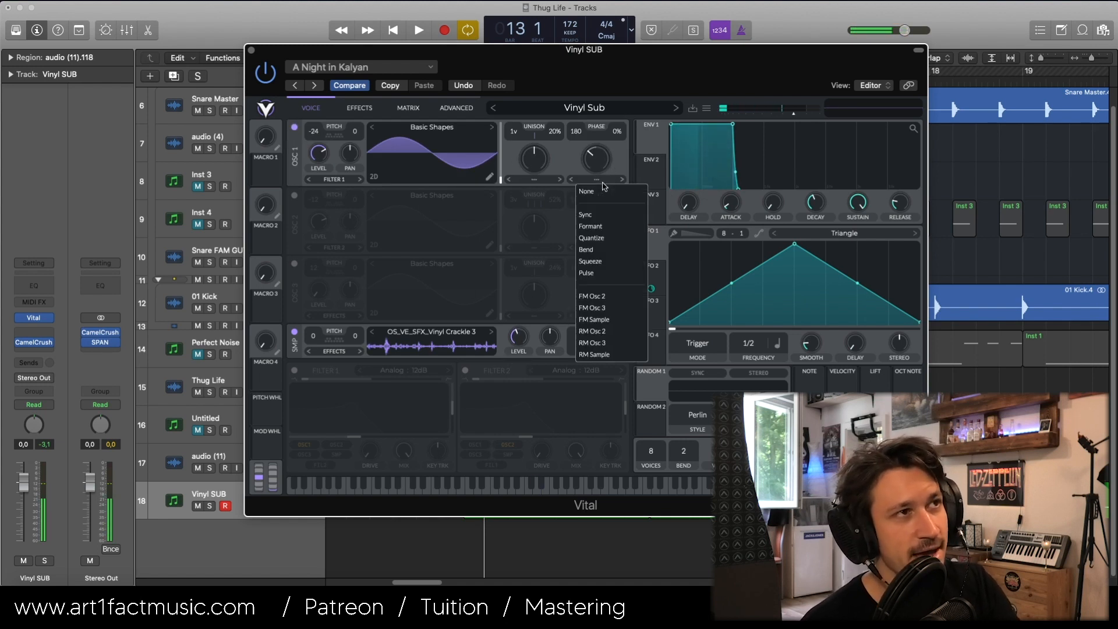
{"action": "left_click", "coordinate": [602, 322]}
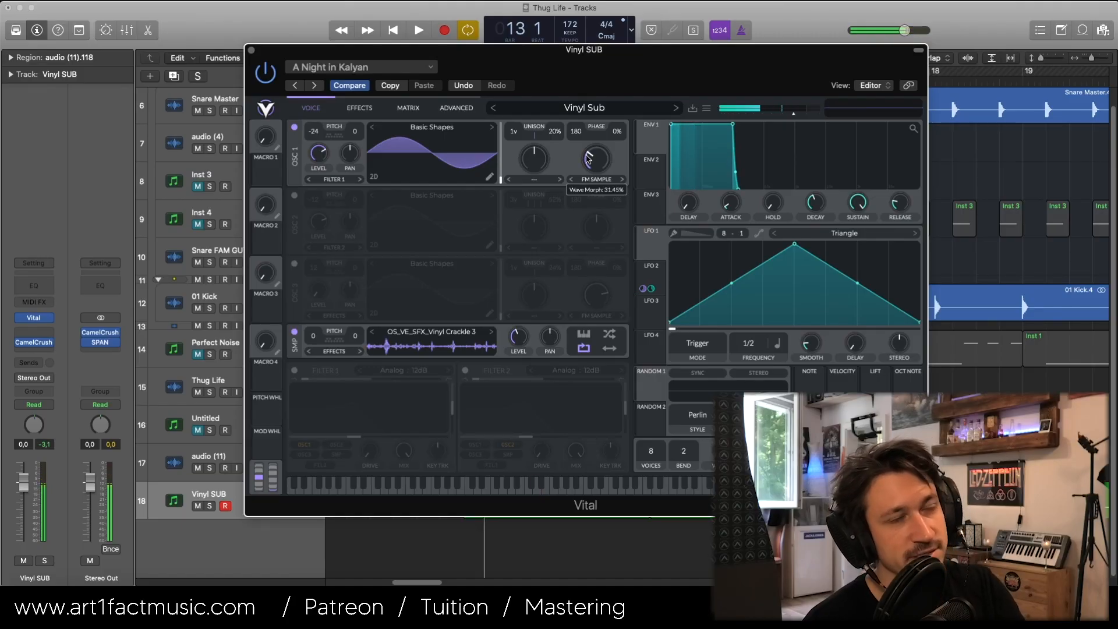
- Turn on Osc 2, audition it with Osc 1 switched off, and turn Osc 1 back on
{"action": "left_click", "coordinate": [294, 195]}
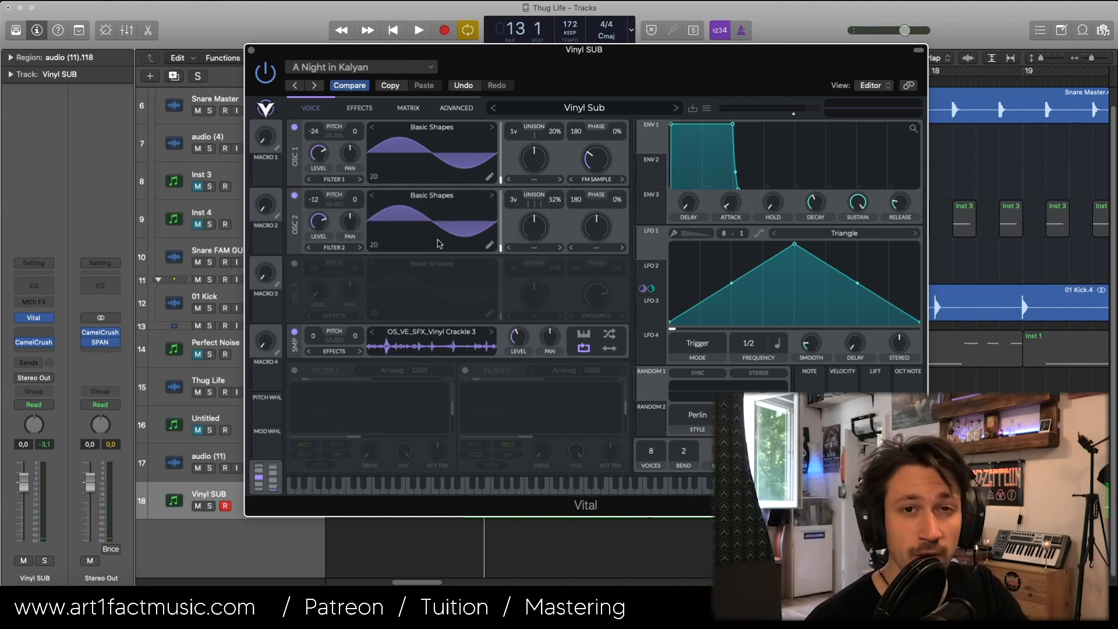
{"action": "left_click", "coordinate": [294, 127]}
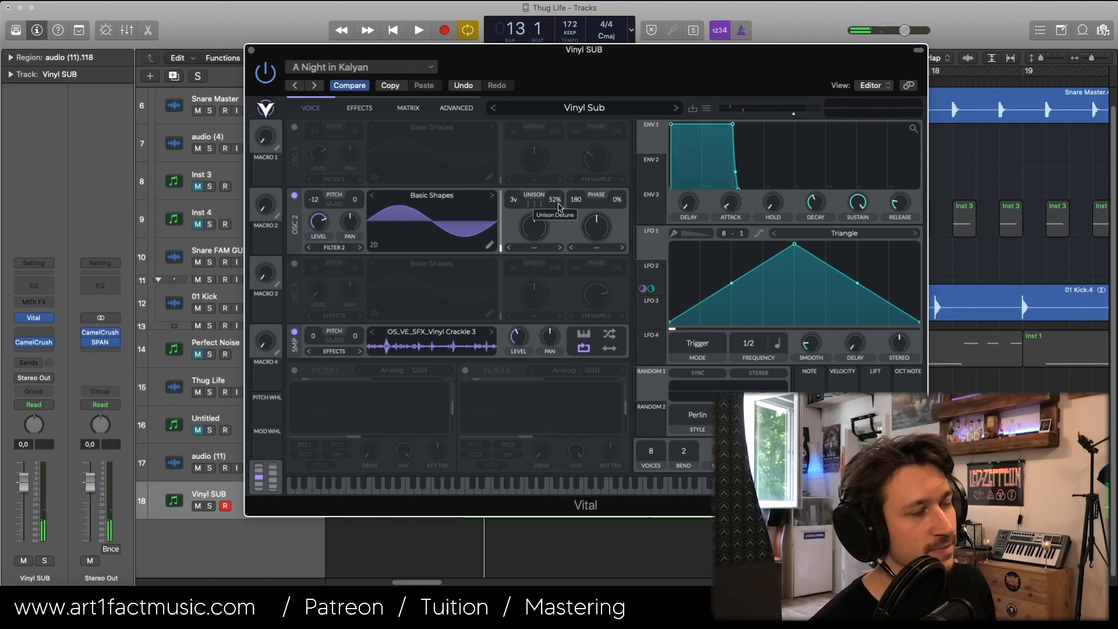
{"action": "key", "text": "space"}
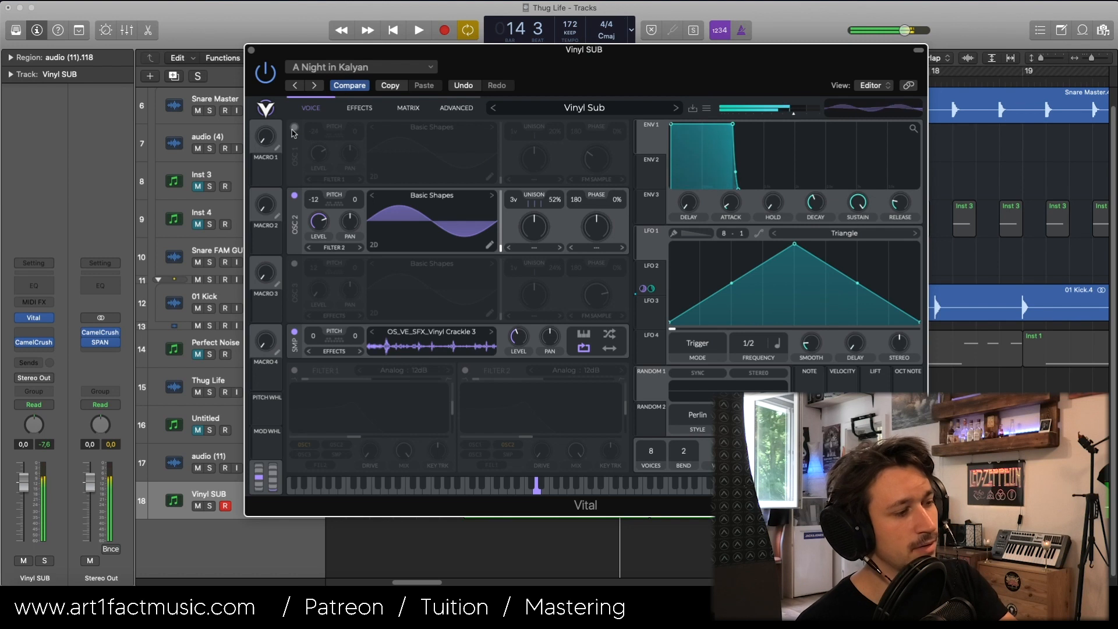
{"action": "left_click", "coordinate": [294, 128]}
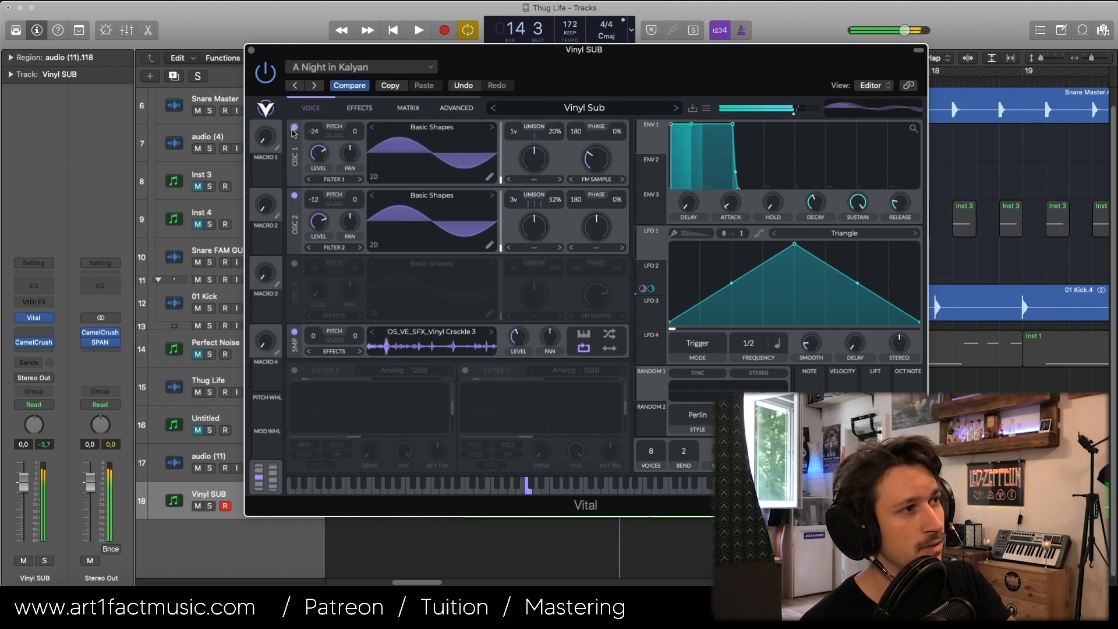